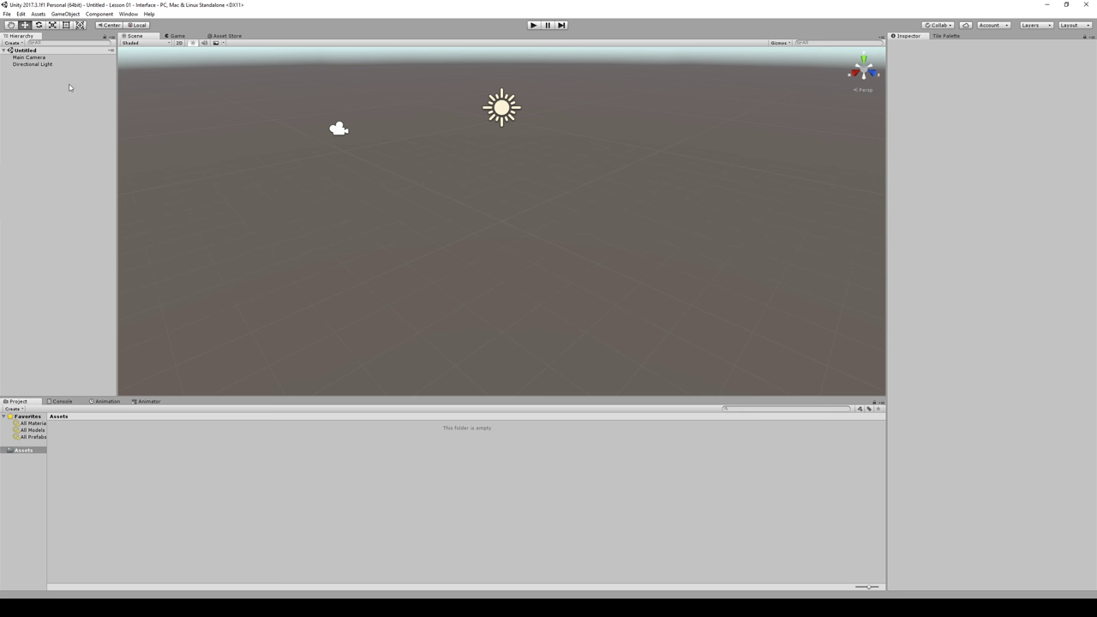
# Browse the editor's main menus across to the Help menu
pyautogui.click(6, 14)
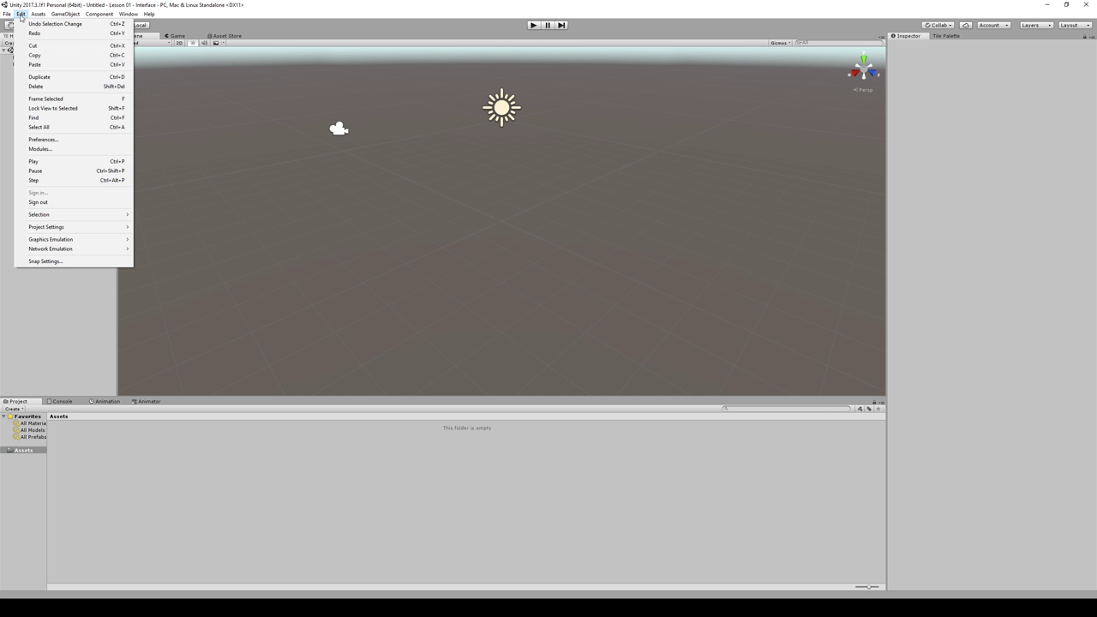
pyautogui.moveTo(128, 15)
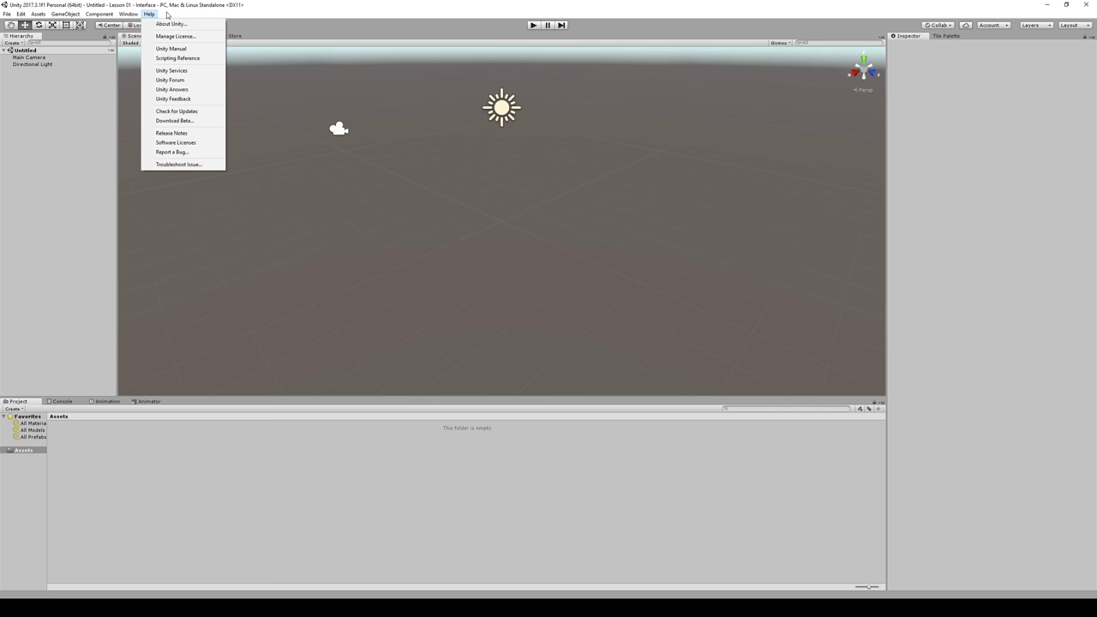
pyautogui.click(173, 10)
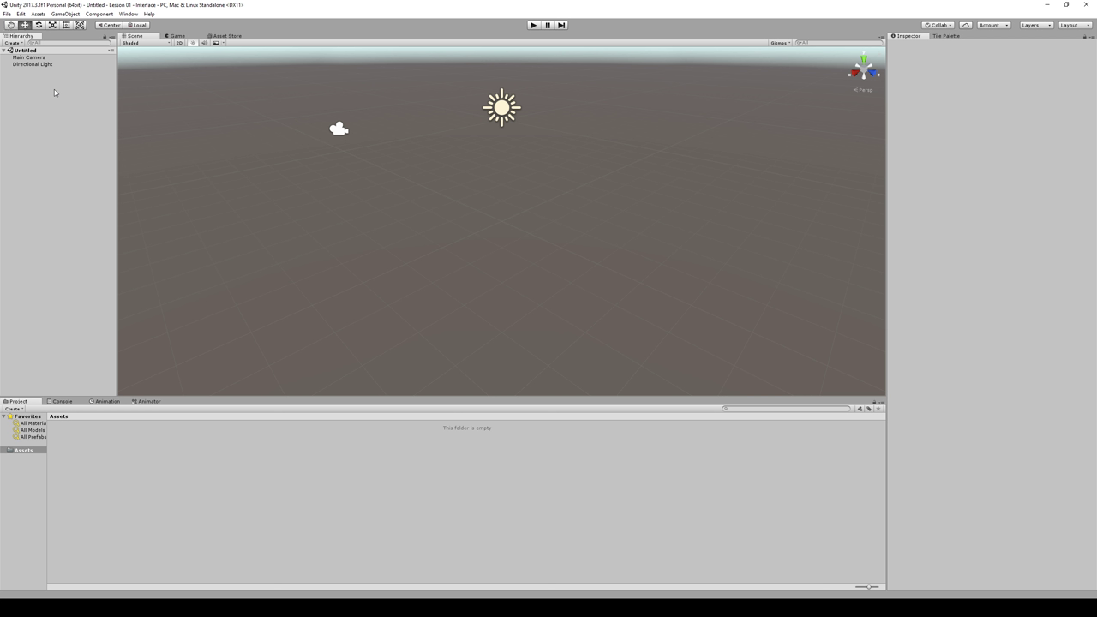
# Cycle through the Pan, Rotate, Scale and Rect tools, ending back on Move
pyautogui.press('q')
pyautogui.click(39, 27)
pyautogui.click(53, 26)
pyautogui.click(66, 26)
pyautogui.press('q')
pyautogui.press('w')
# Switch back and forth between the Scene and Game views, finishing on the Asset Store
pyautogui.click(174, 36)
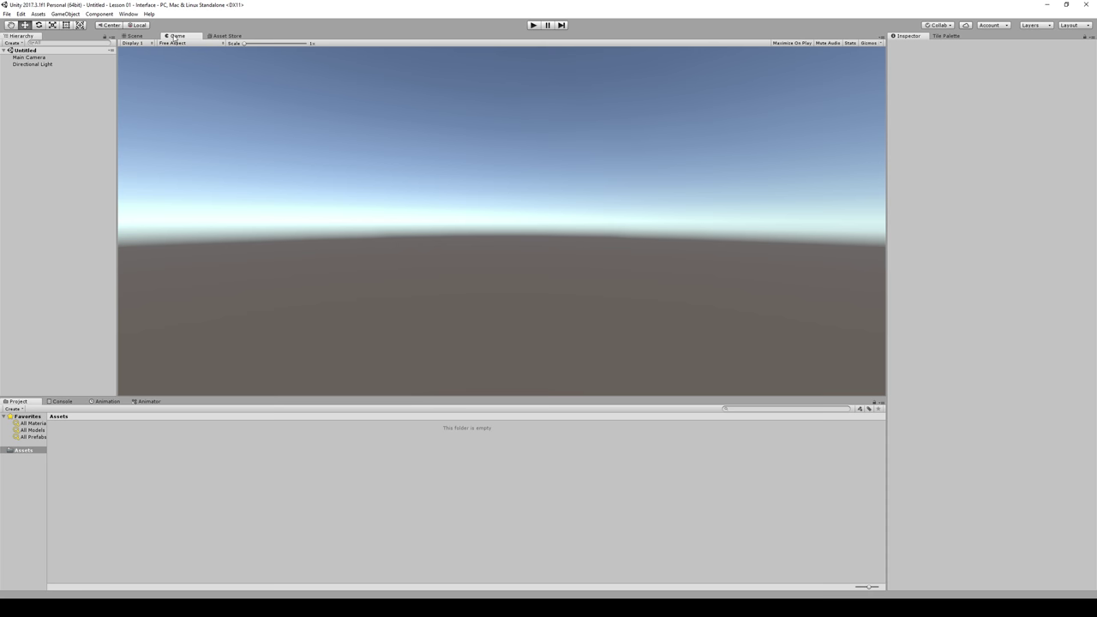
pyautogui.click(222, 37)
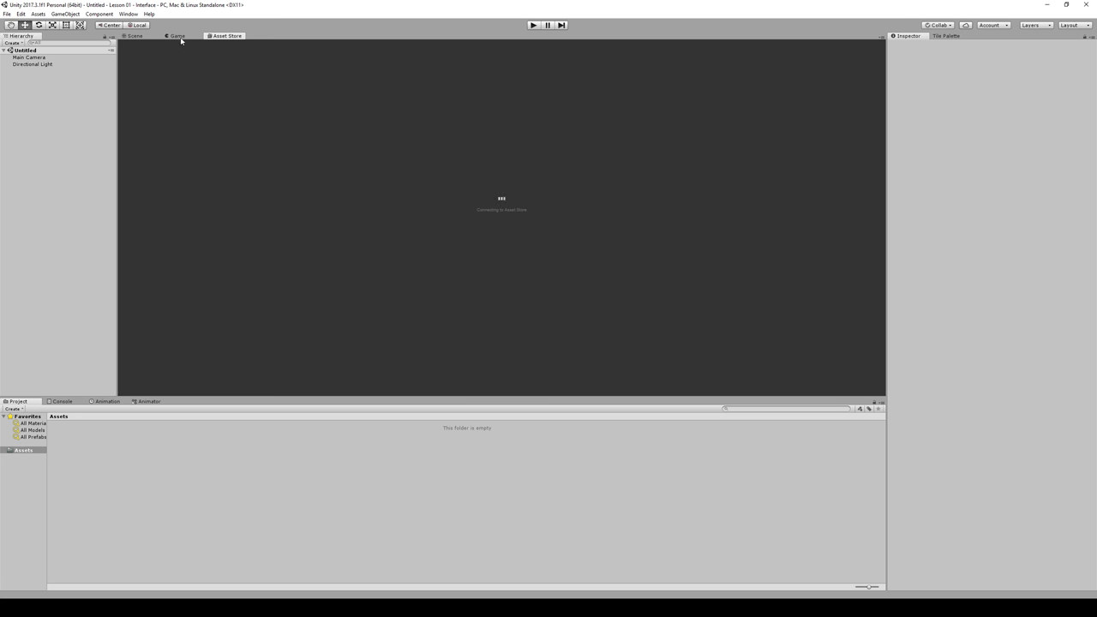
pyautogui.click(135, 36)
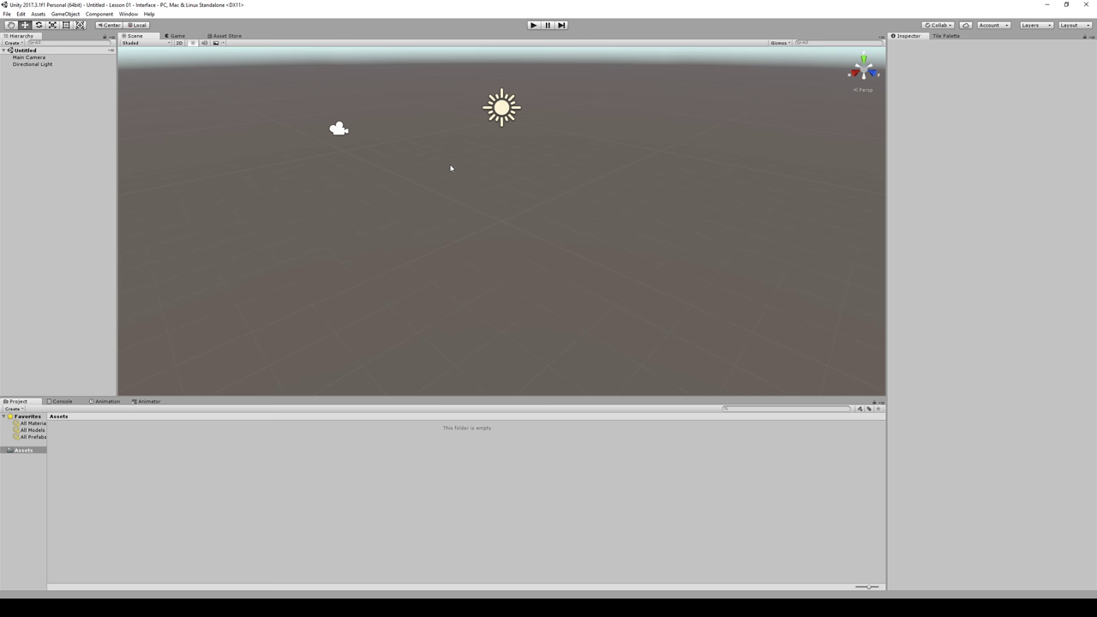
pyautogui.click(176, 36)
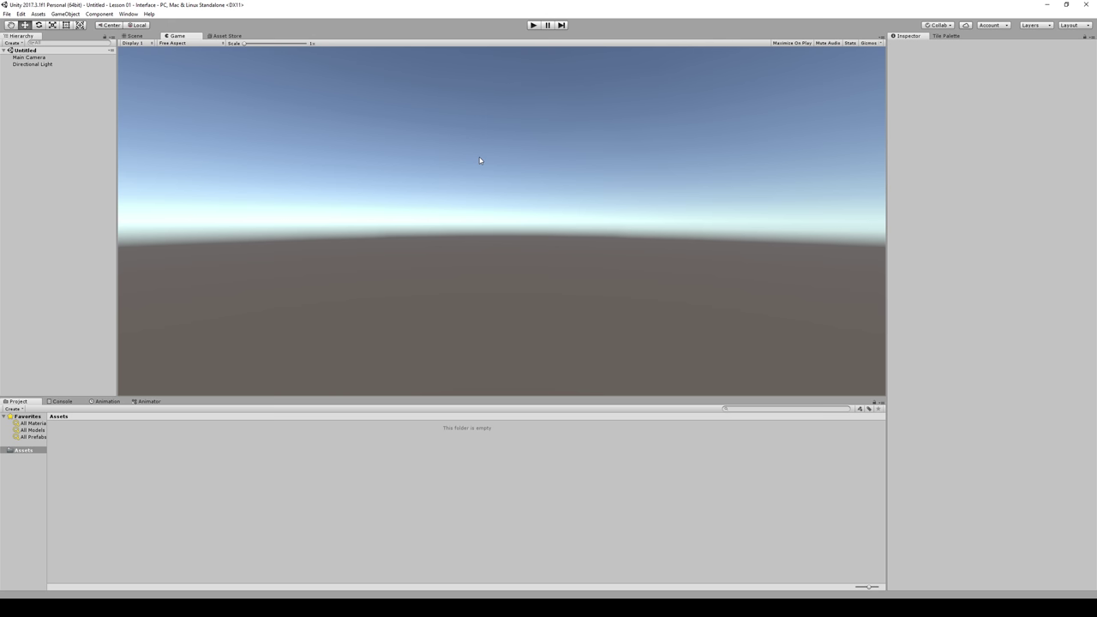
pyautogui.click(131, 38)
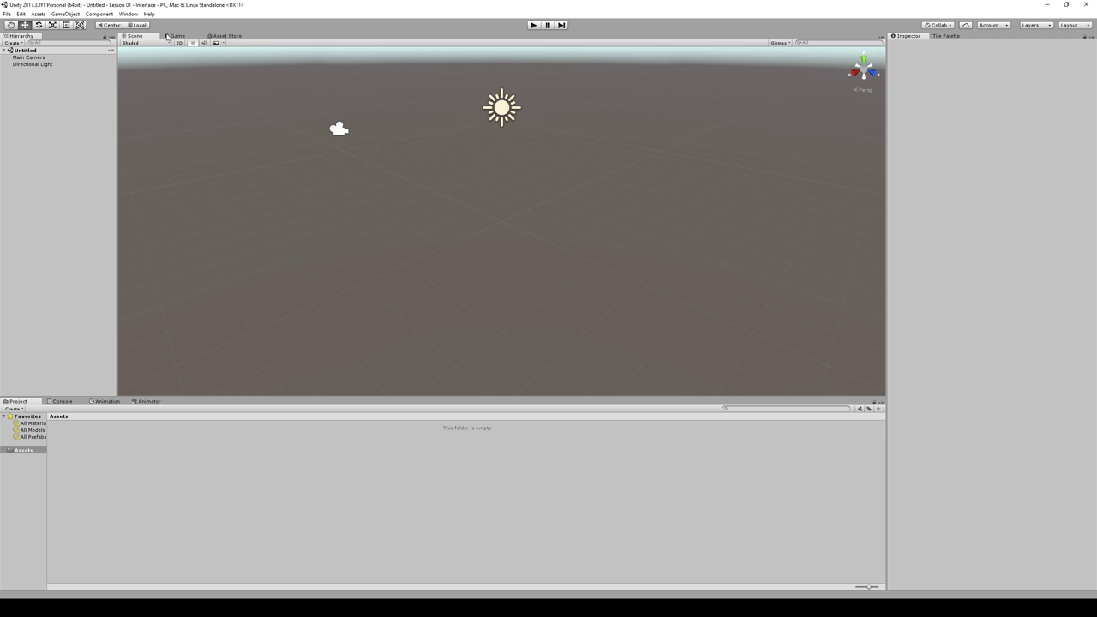
pyautogui.click(178, 37)
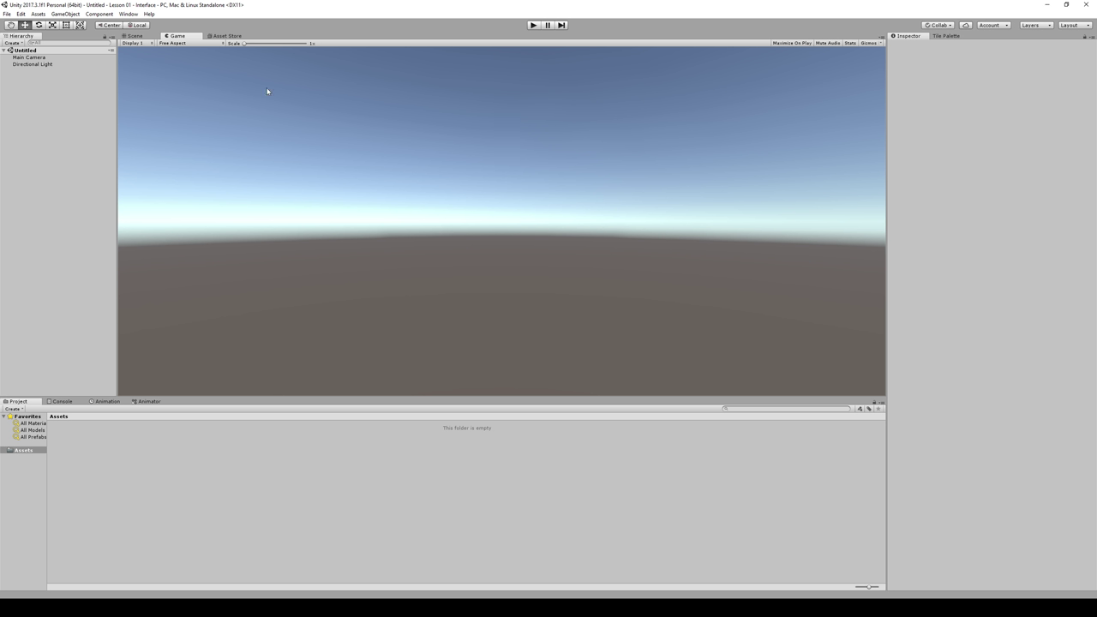
pyautogui.click(135, 36)
pyautogui.click(227, 36)
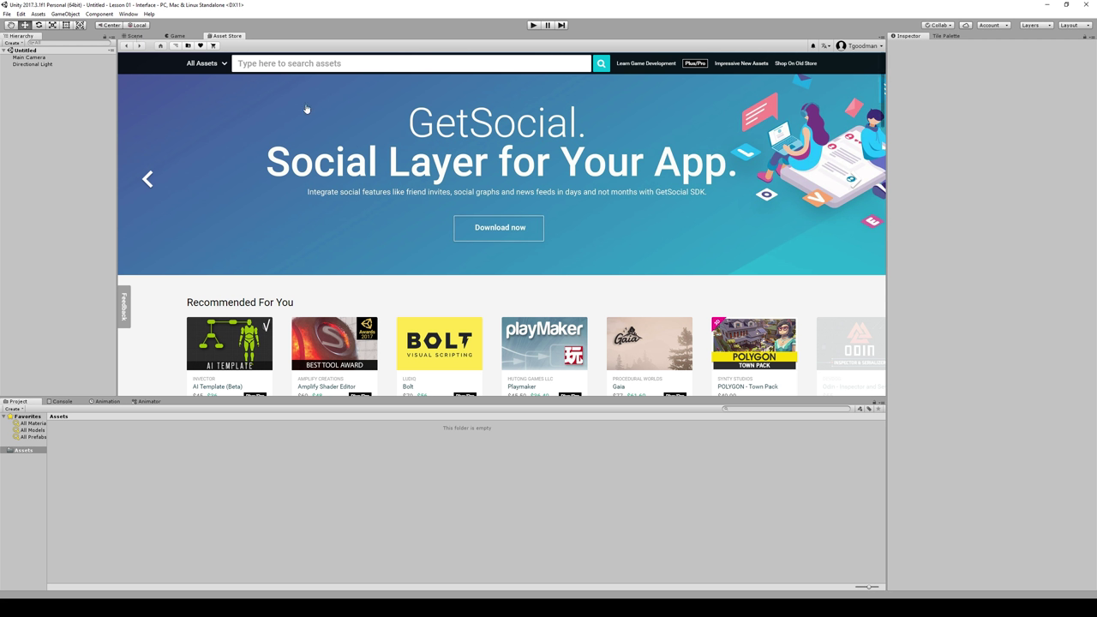
# Return to the Scene view and flip through the Animation, Console and Project panels
pyautogui.click(134, 36)
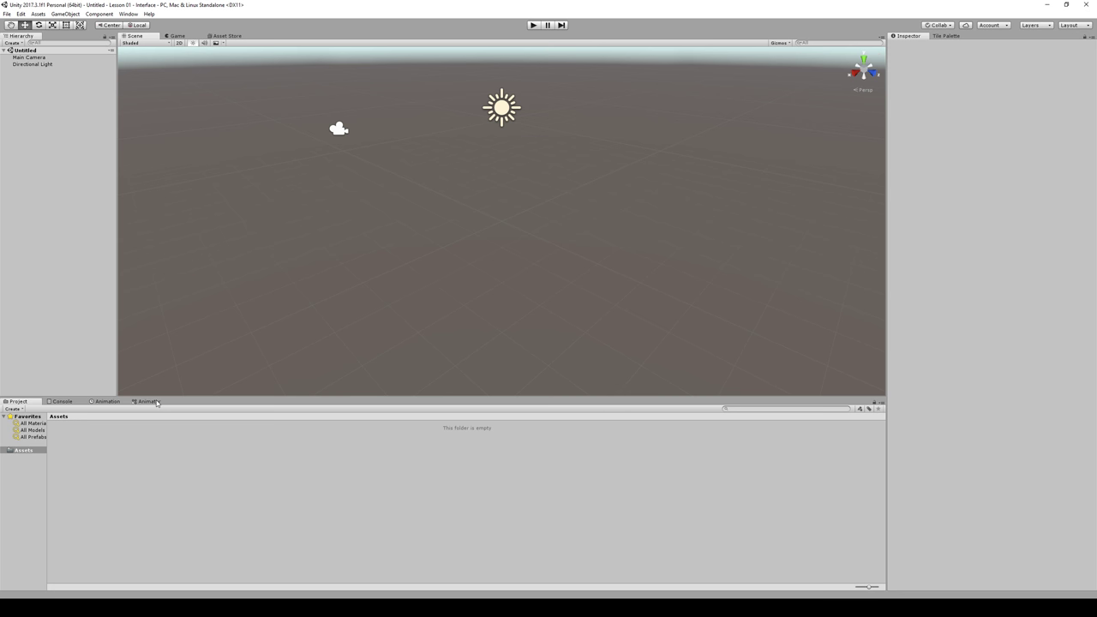
pyautogui.click(104, 403)
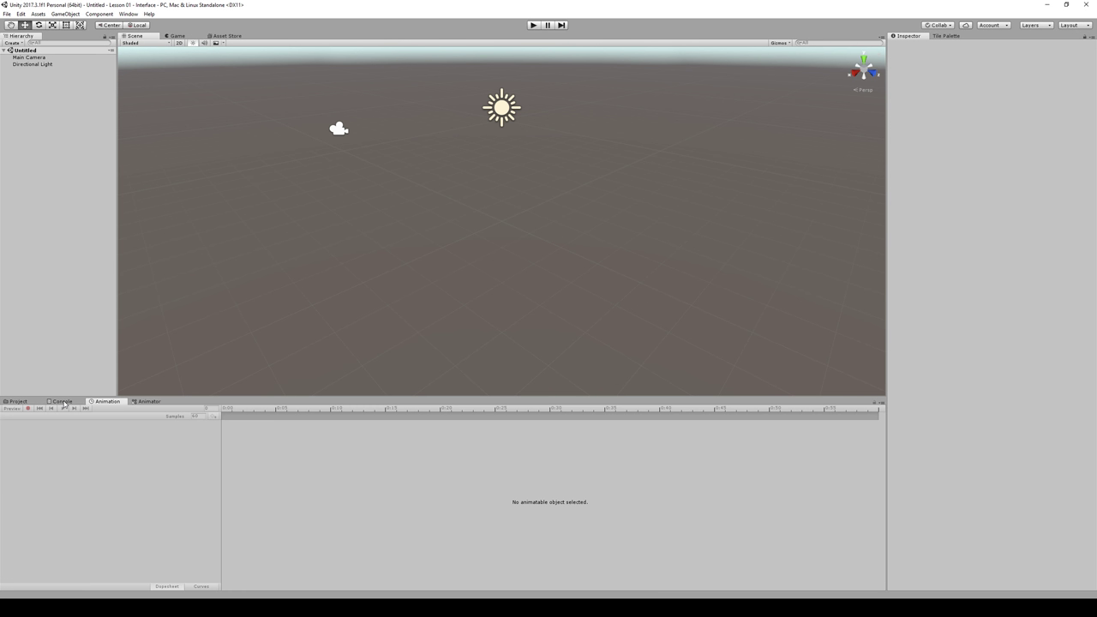
pyautogui.click(64, 402)
pyautogui.click(26, 403)
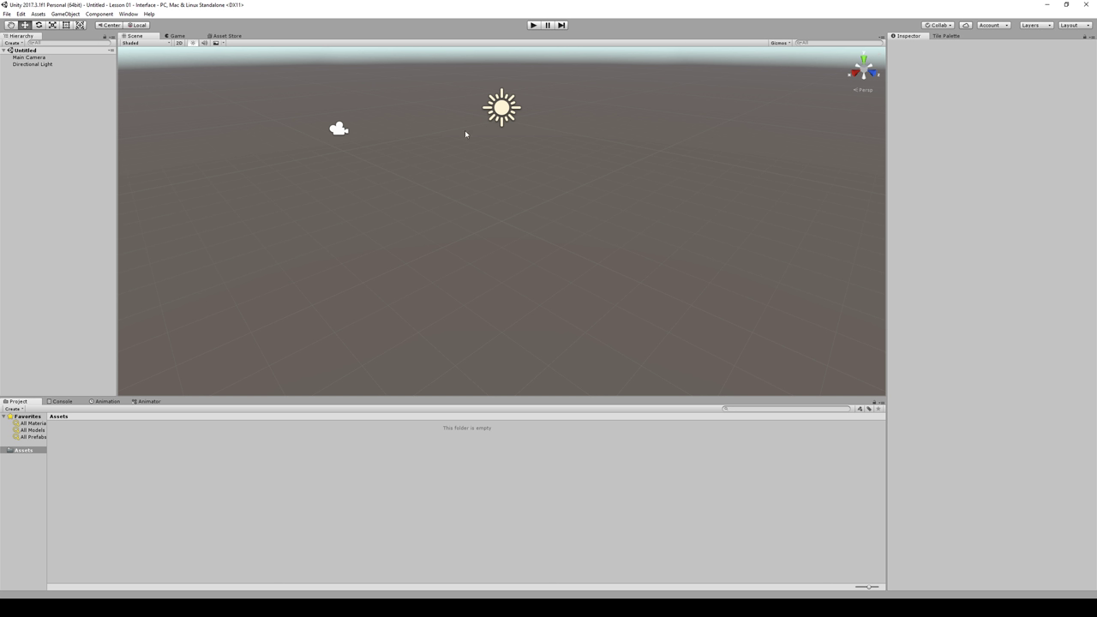
pyautogui.click(28, 57)
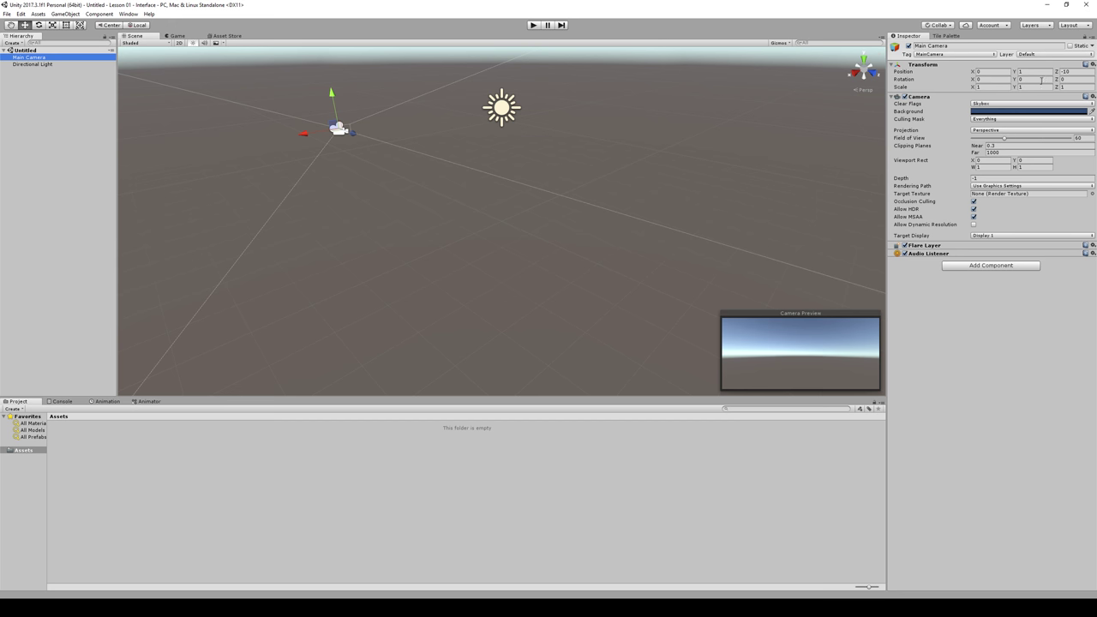
# Check the Directional Light's Light Type, keeping it Directional, then select Main Camera
pyautogui.click(20, 65)
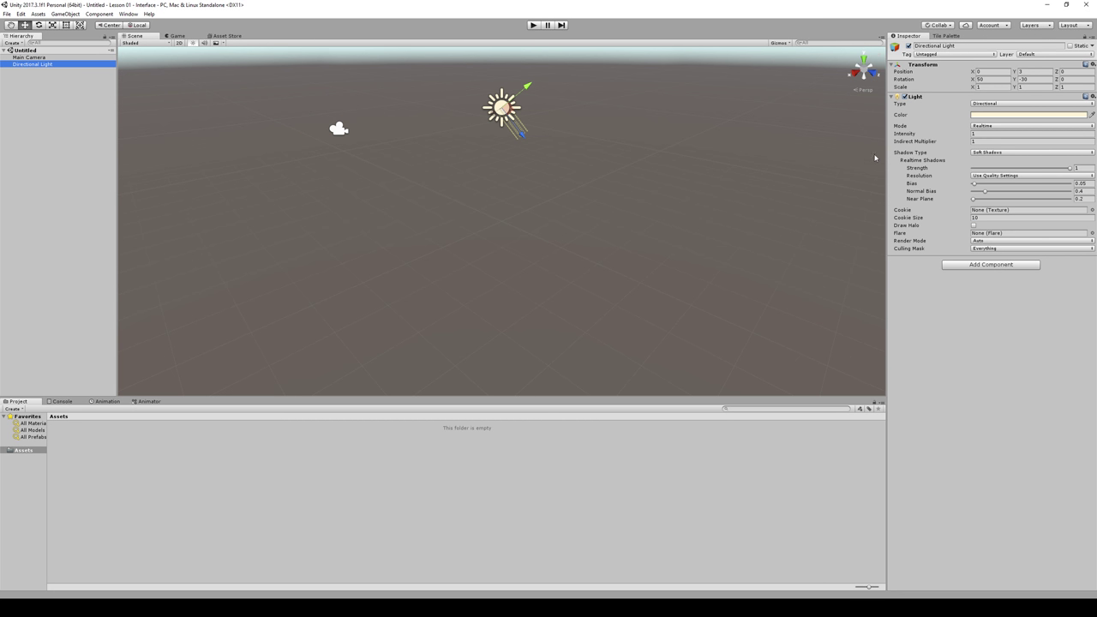
pyautogui.click(1009, 104)
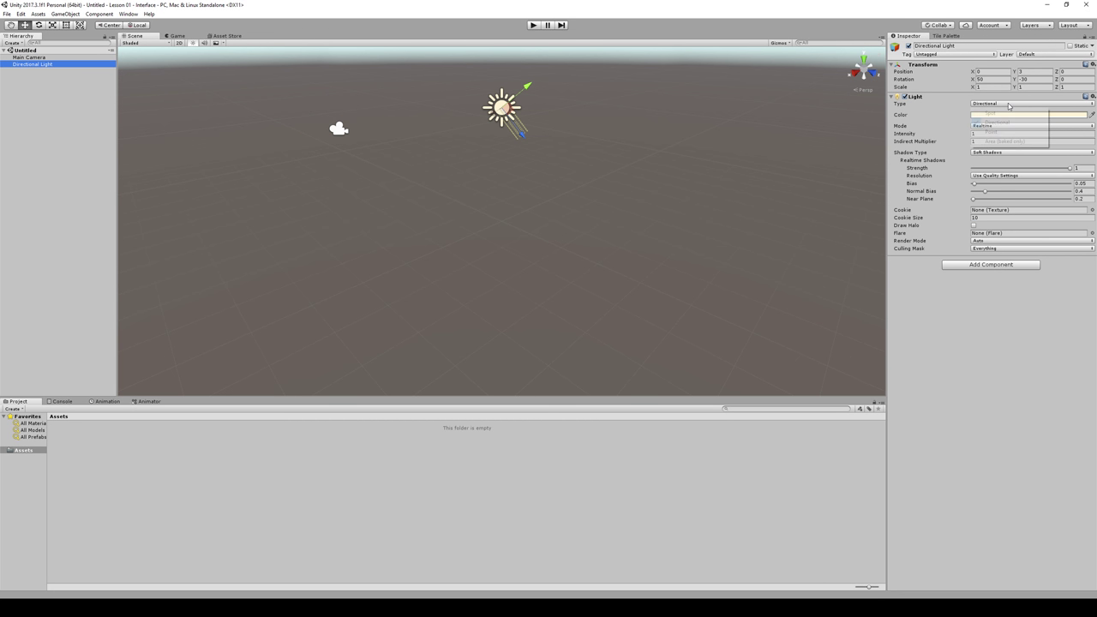
pyautogui.click(937, 116)
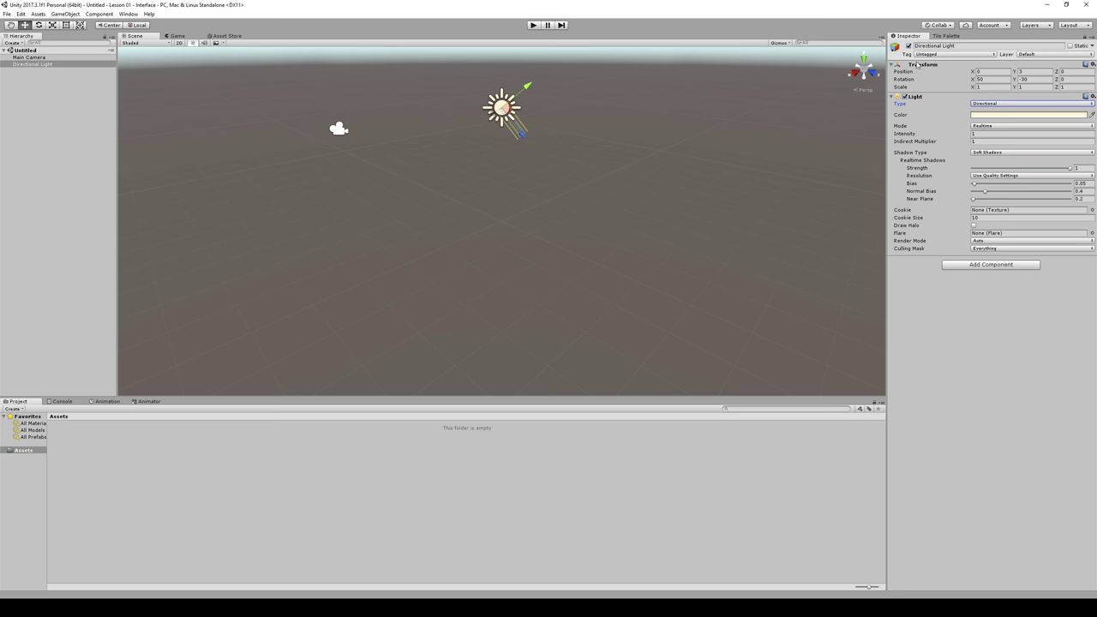
pyautogui.click(24, 58)
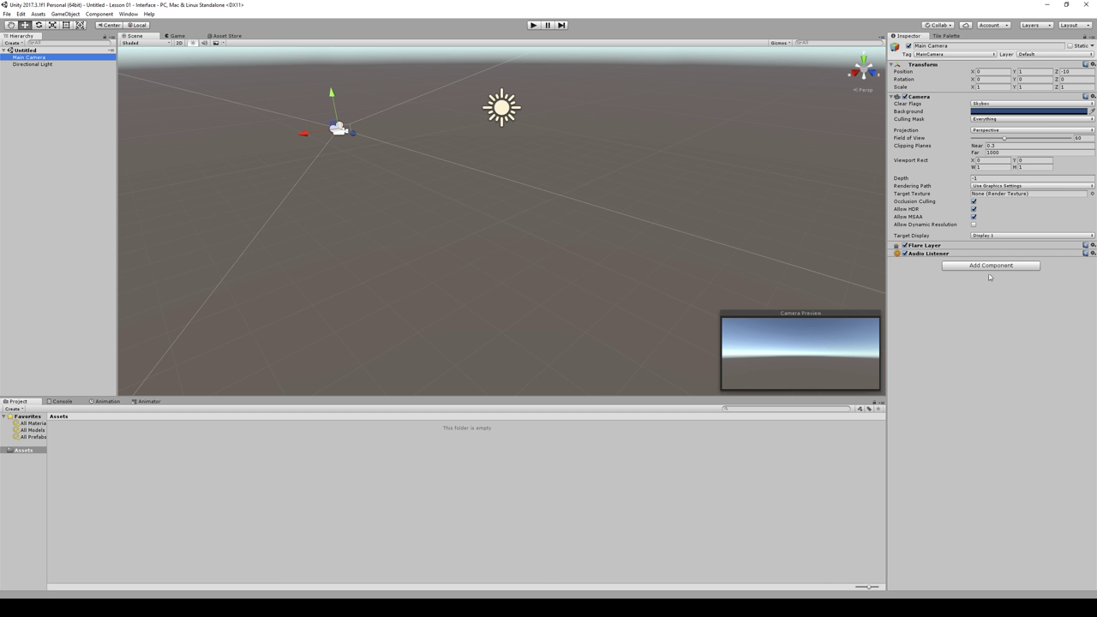
# Deselect everything in the Hierarchy and zoom the Scene view in and out repeatedly
pyautogui.click(56, 164)
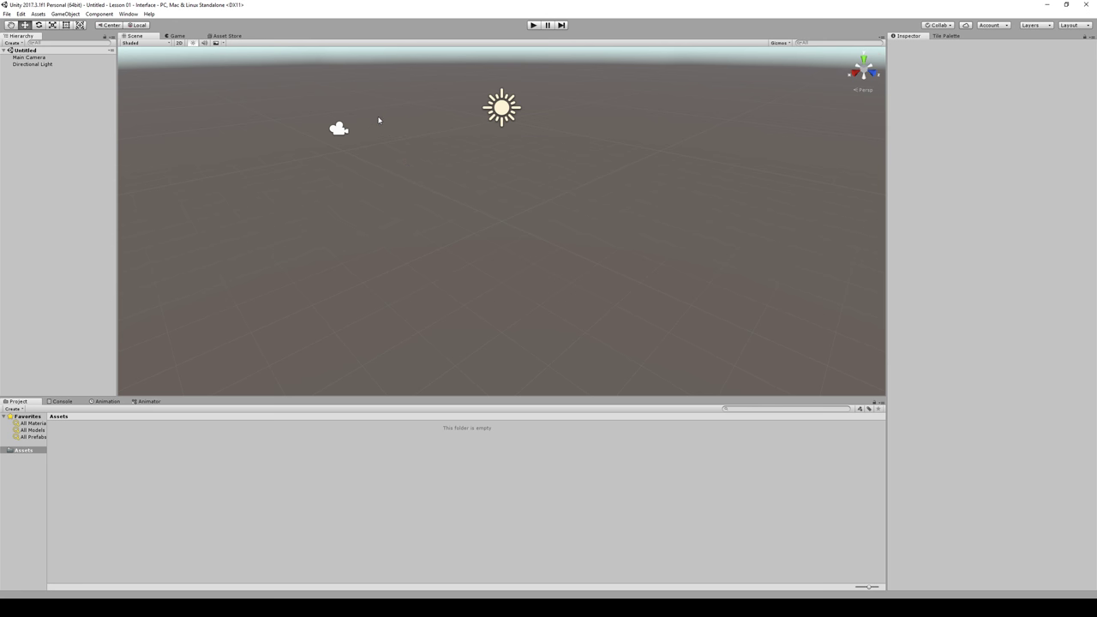
pyautogui.scroll(3, 379, 117)
pyautogui.scroll(-5, 457, 117)
pyautogui.scroll(2, 548, 101)
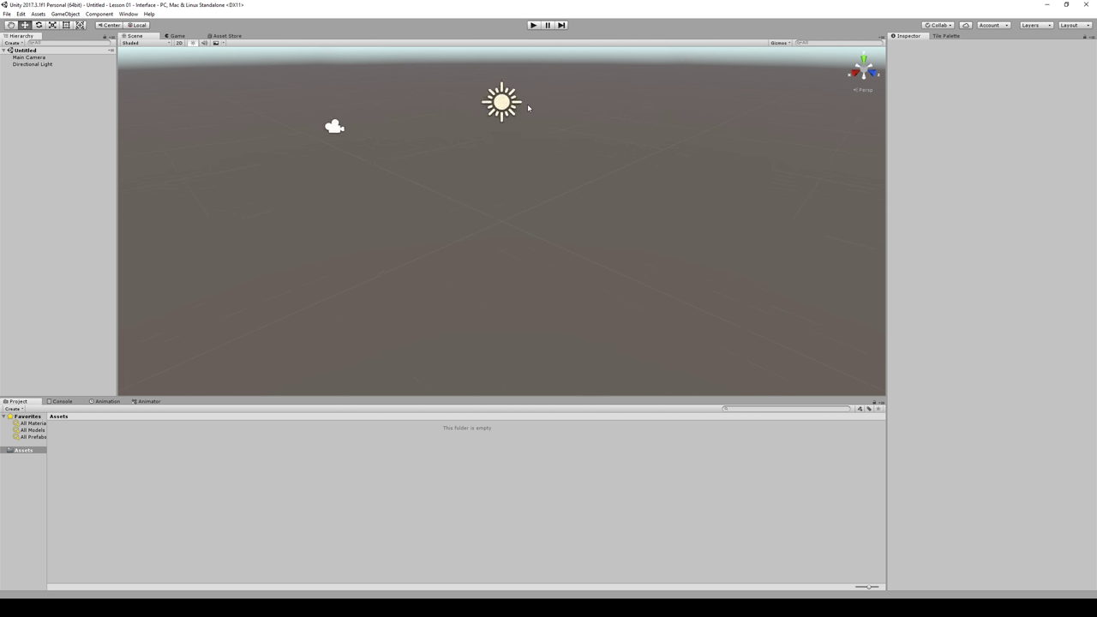
pyautogui.scroll(-2, 502, 166)
pyautogui.scroll(2, 493, 166)
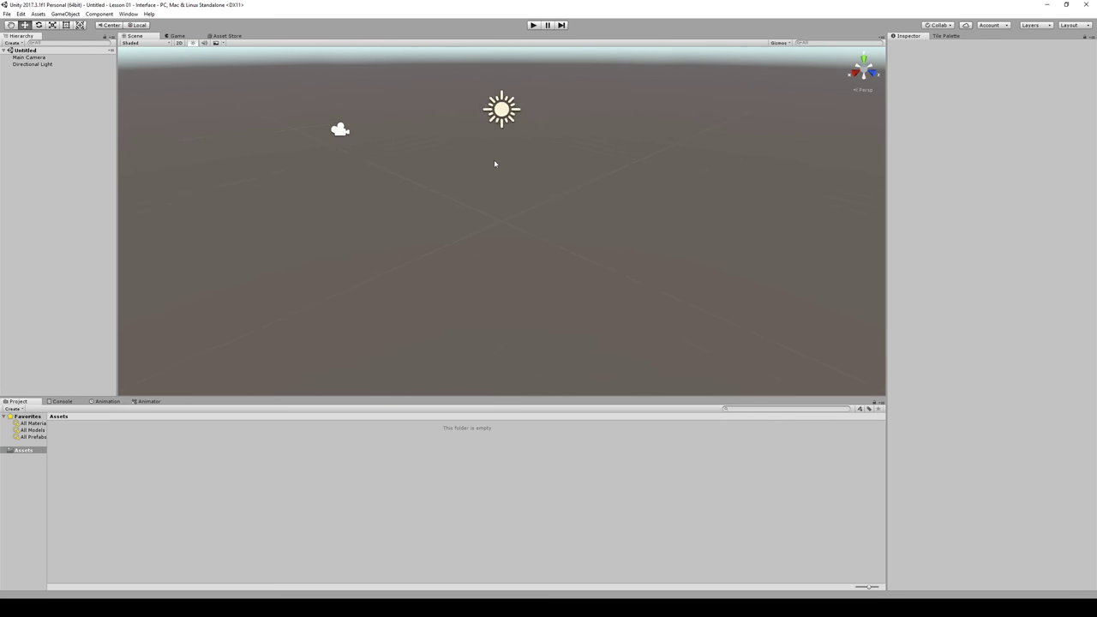
pyautogui.scroll(-4, 493, 163)
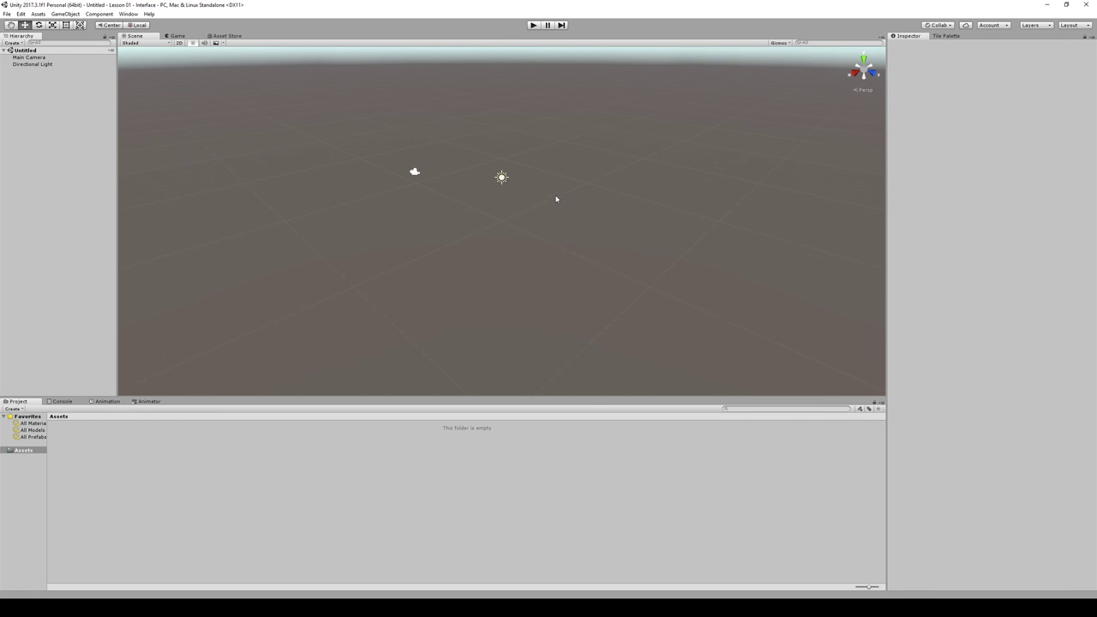
# Fly-look in the Scene view, tilting down over the grid and back up
pyautogui.moveTo(557, 198); pyautogui.dragTo(539, 233, button='right')
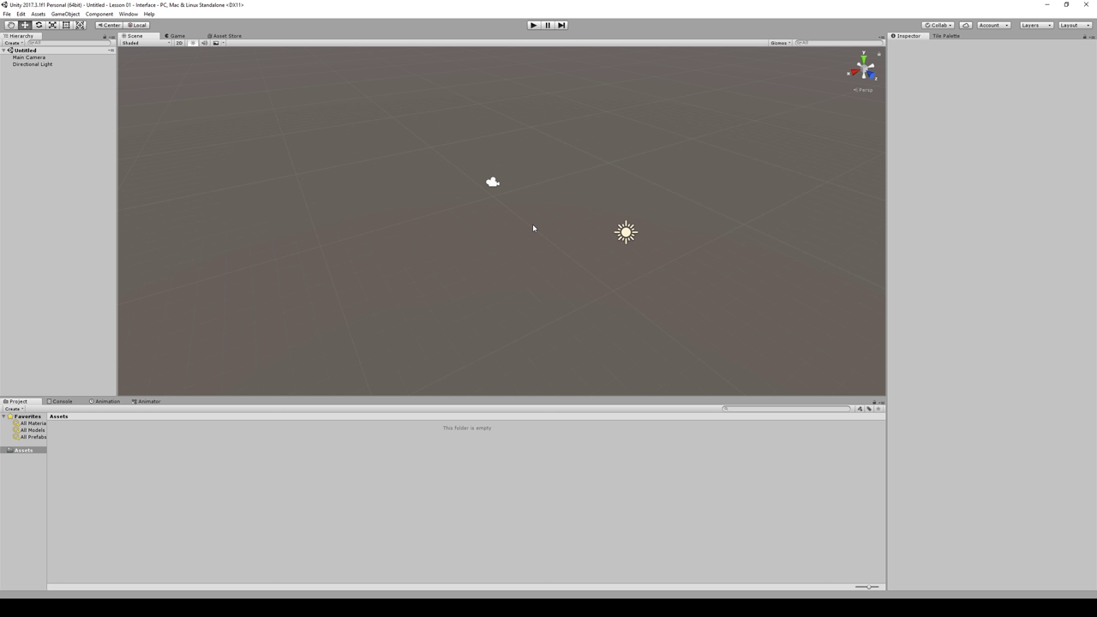
# Orbit the Scene view with the Alt orbit tool until the horizon and sky appear
pyautogui.press('alt')
pyautogui.press('w')
pyautogui.press('alt')
pyautogui.keyDown('alt'); pyautogui.moveTo(527, 232); pyautogui.dragTo(186, 142); pyautogui.keyUp('alt')
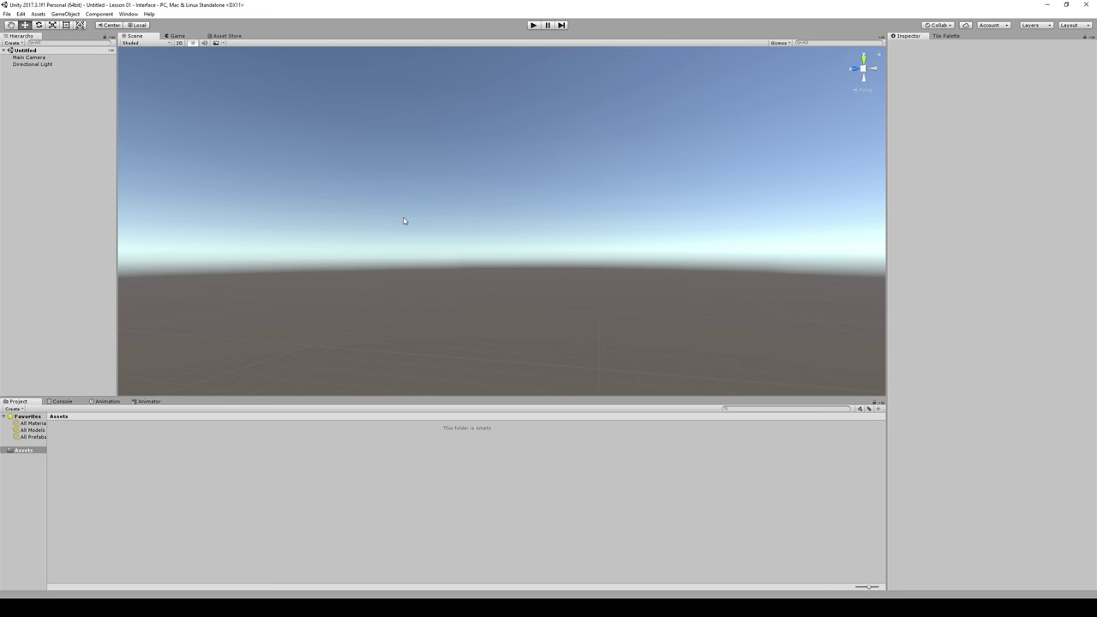
# Frame Main Camera, then Directional Light, then Main Camera again, and clear the selection
pyautogui.click(41, 58)
pyautogui.doubleClick(38, 58)
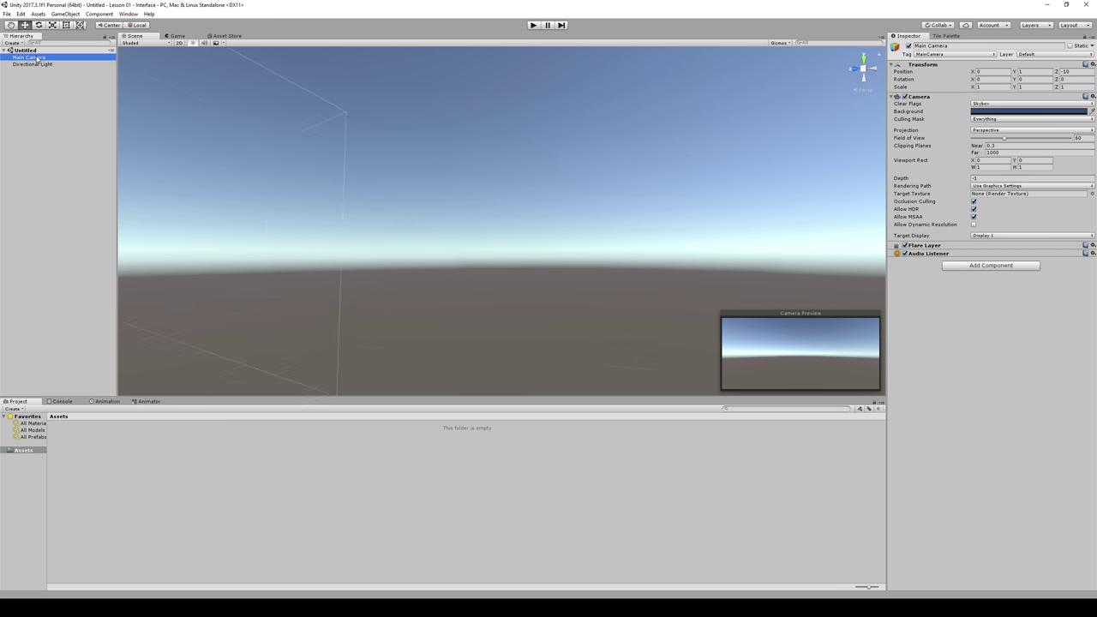
pyautogui.moveTo(603, 138); pyautogui.dragTo(593, 173, button='right')
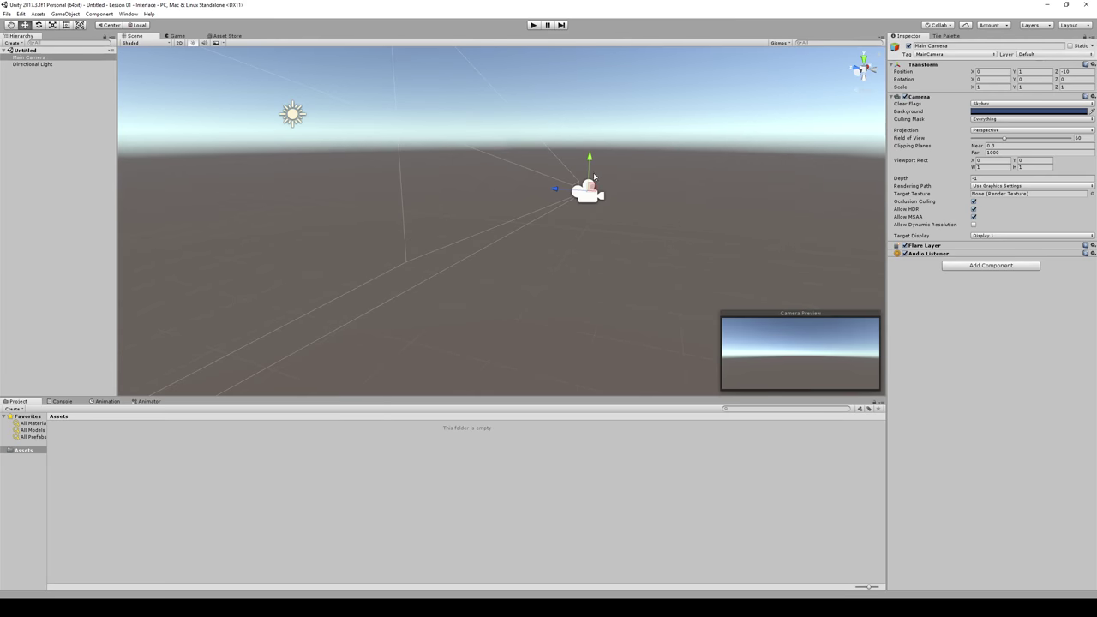
pyautogui.doubleClick(38, 65)
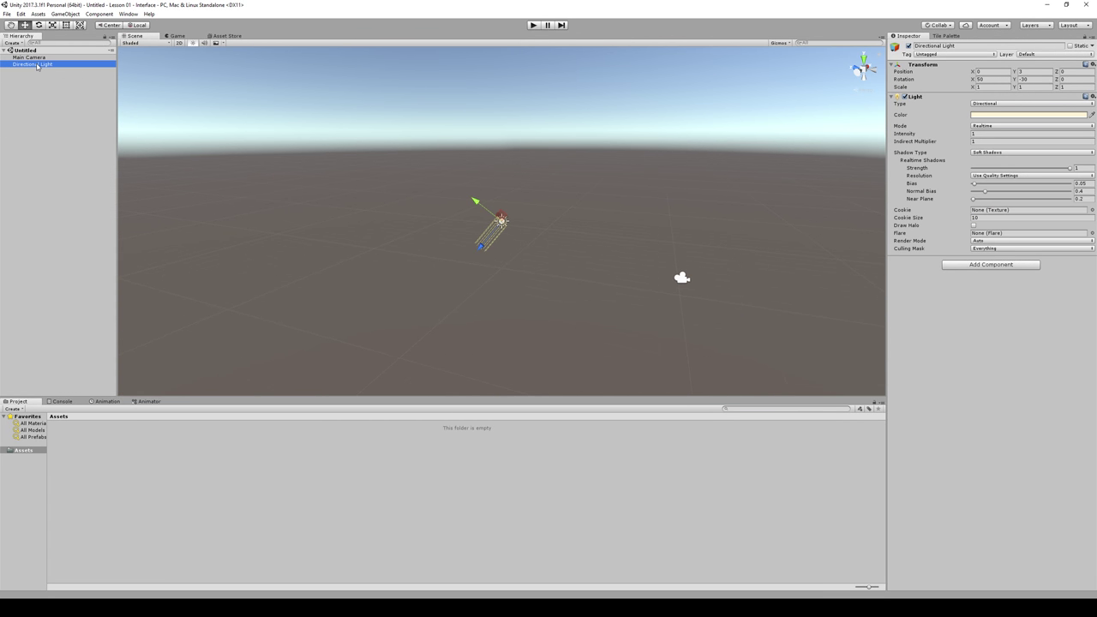
pyautogui.doubleClick(38, 59)
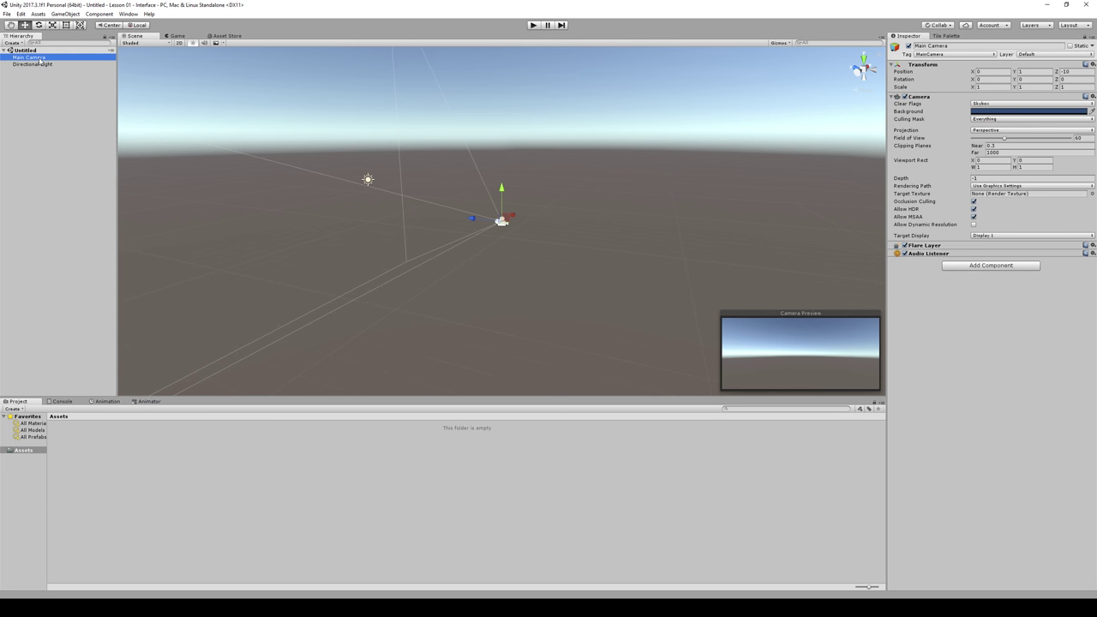
pyautogui.click(17, 143)
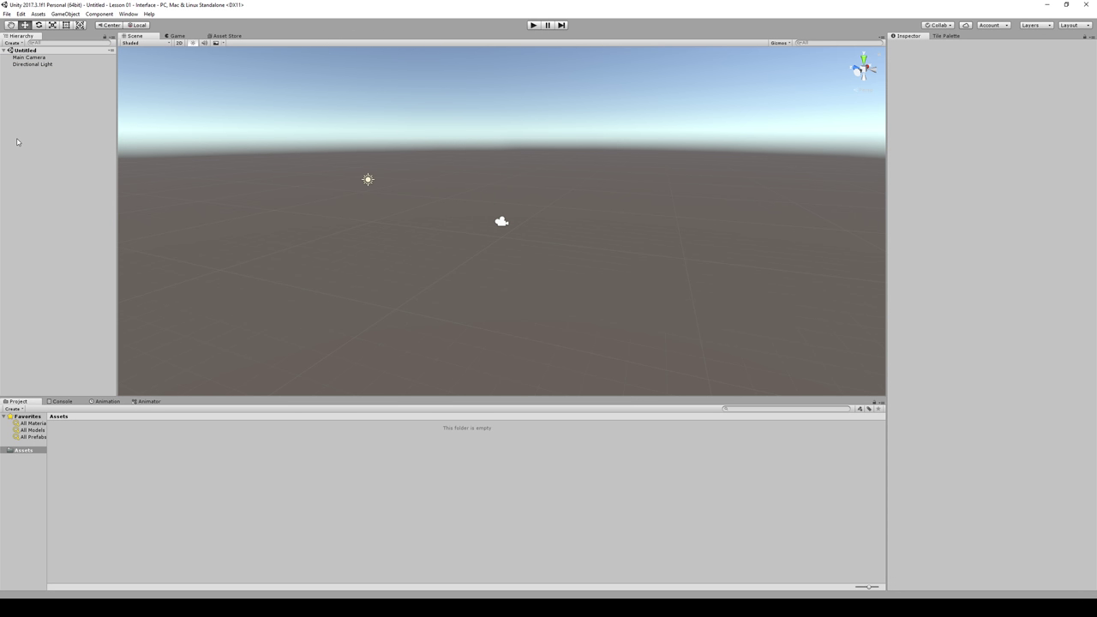